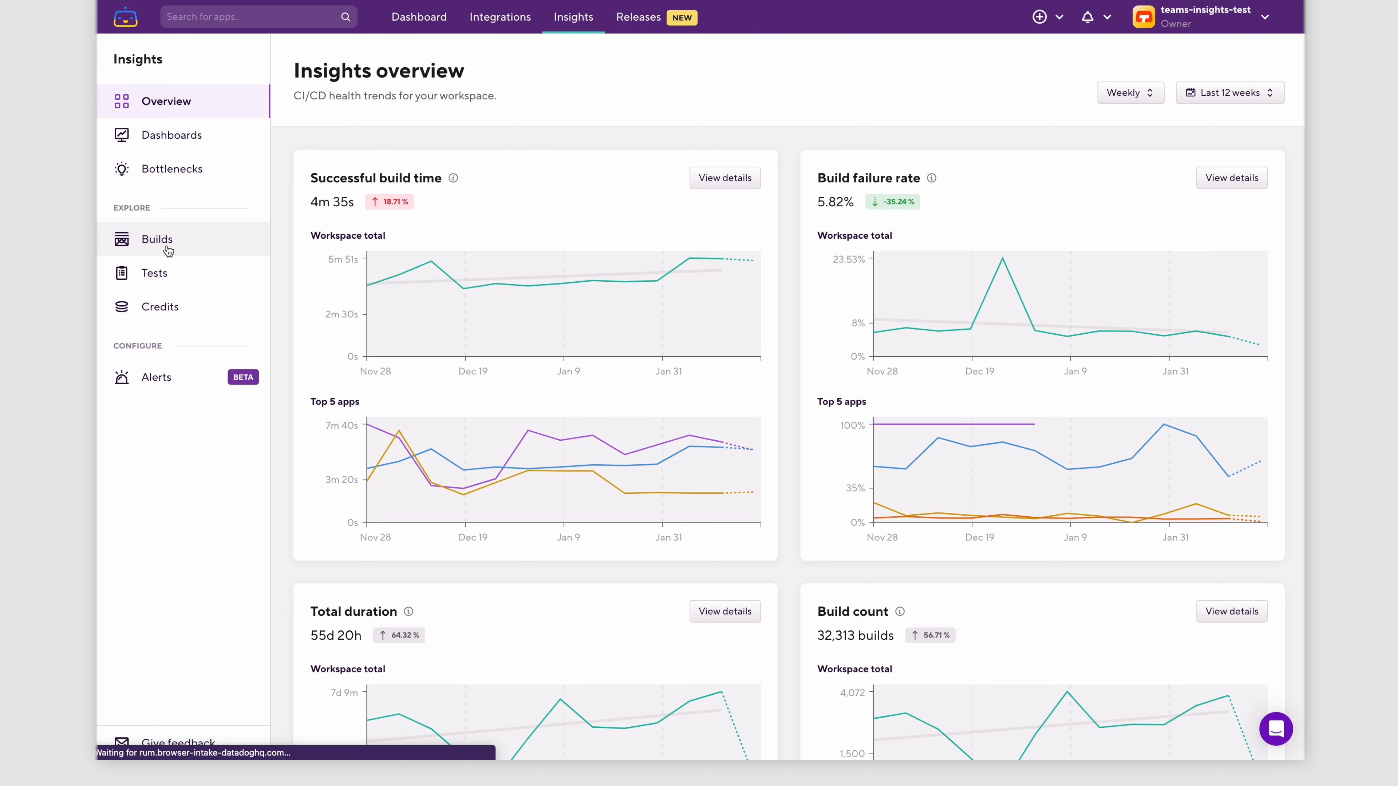
- Filter the Builds metrics to the bullseye app and its test workflow
click(168, 250)
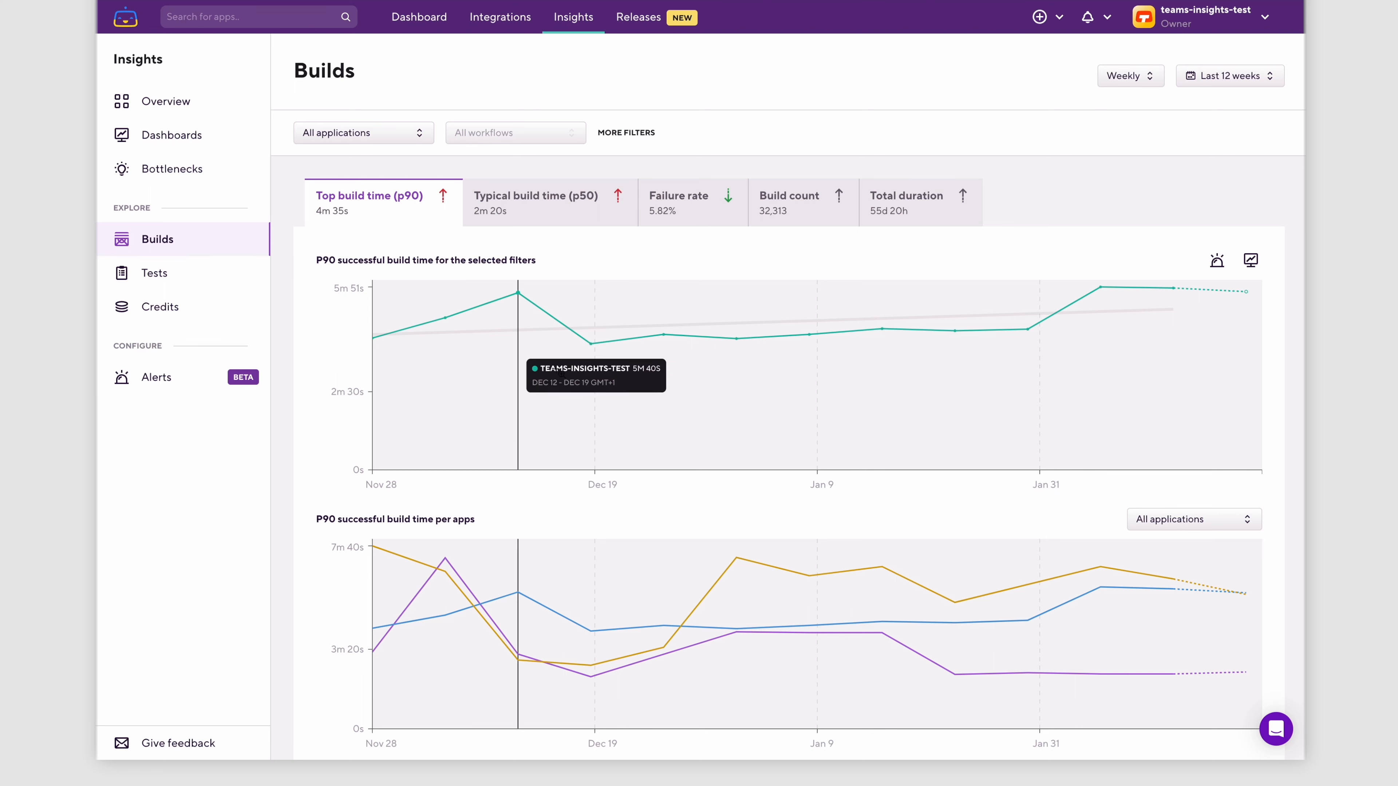
click(379, 145)
text(bull)
key(Return)
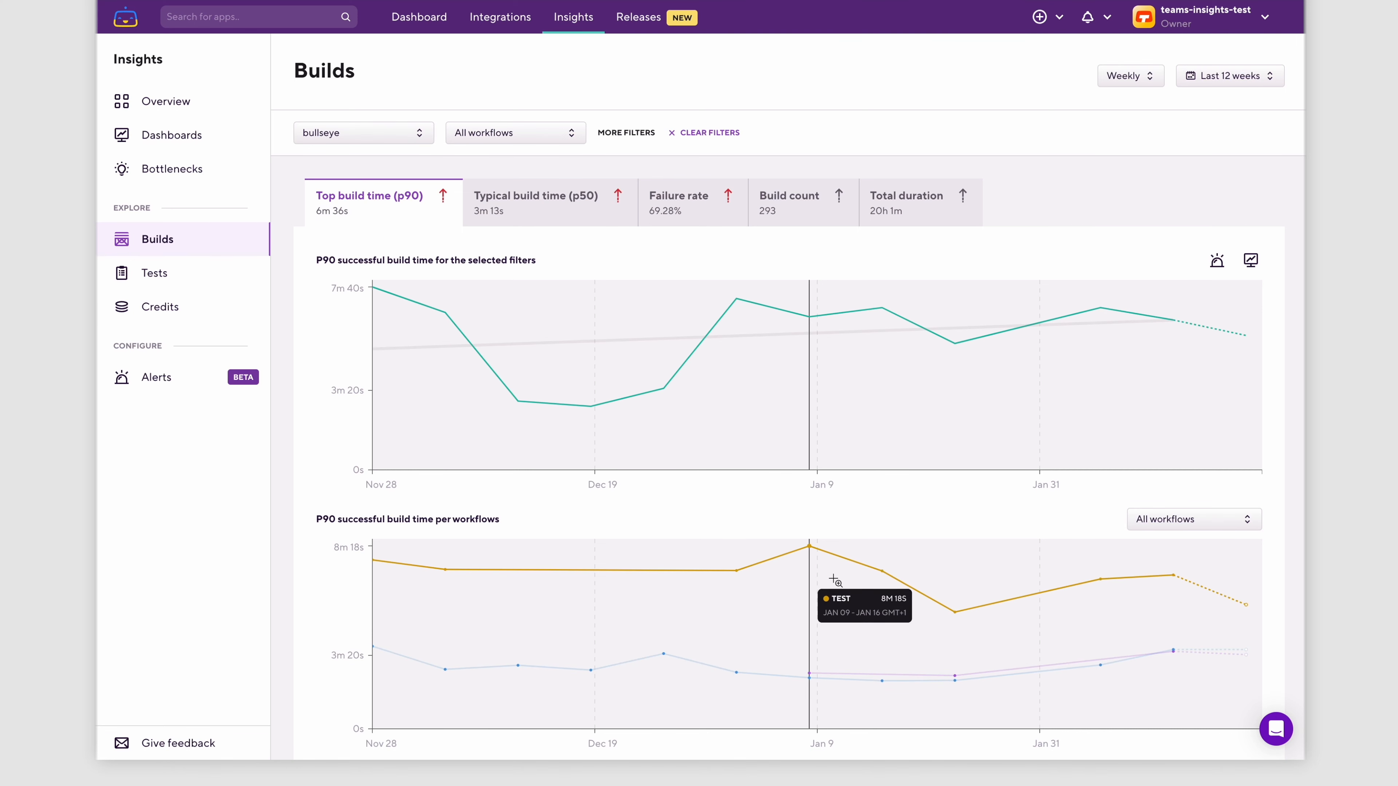
click(518, 133)
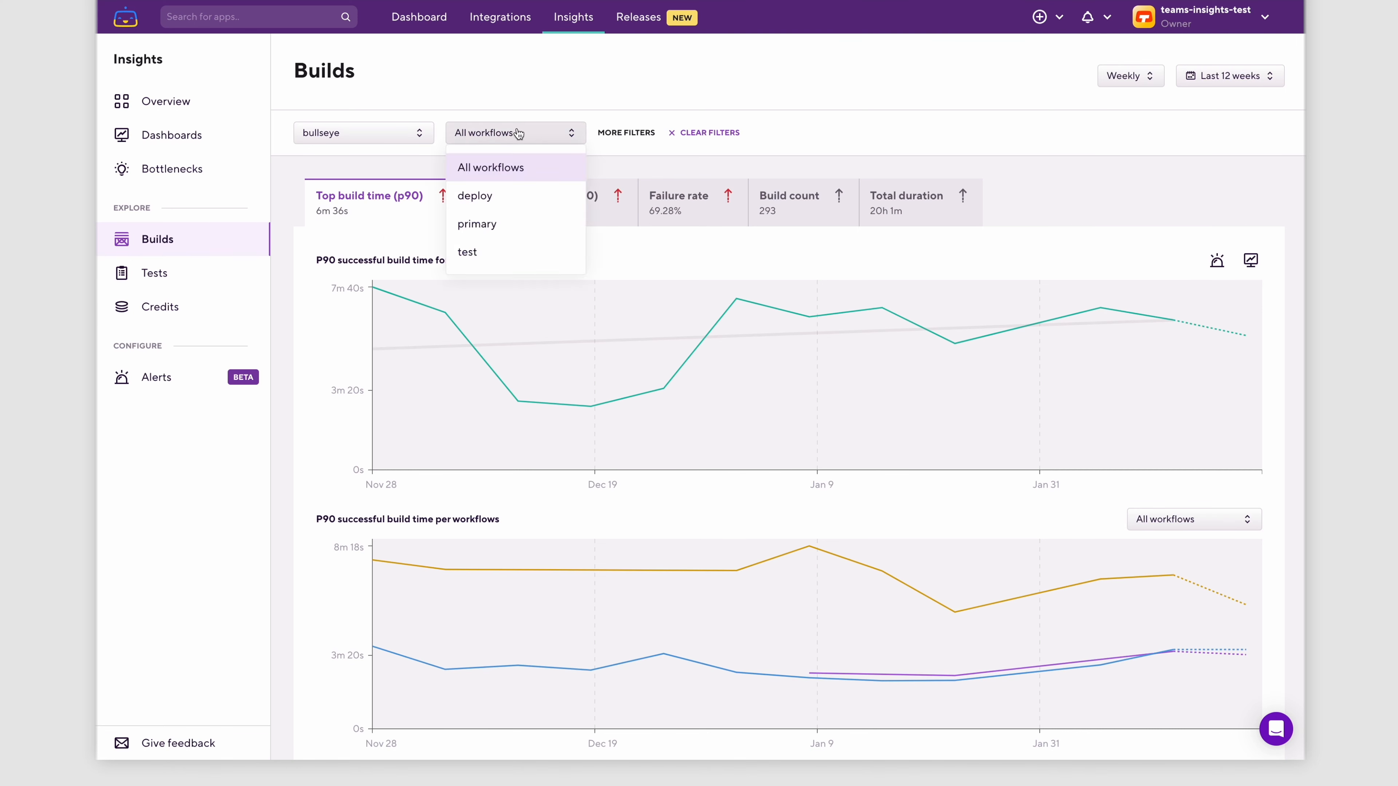
click(506, 252)
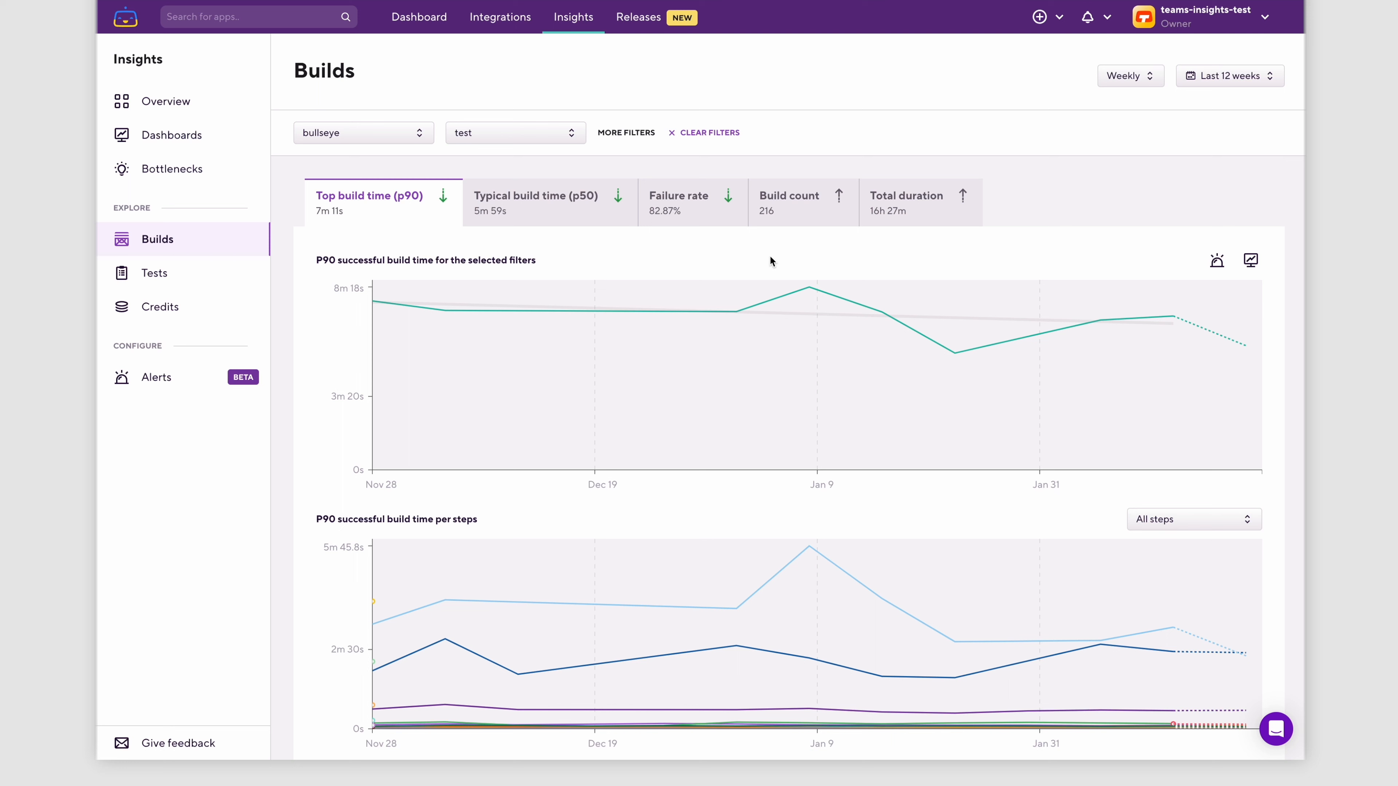
- Start a new alert from the filtered top build time (p90) chart and set its threshold to 8 min
click(1208, 268)
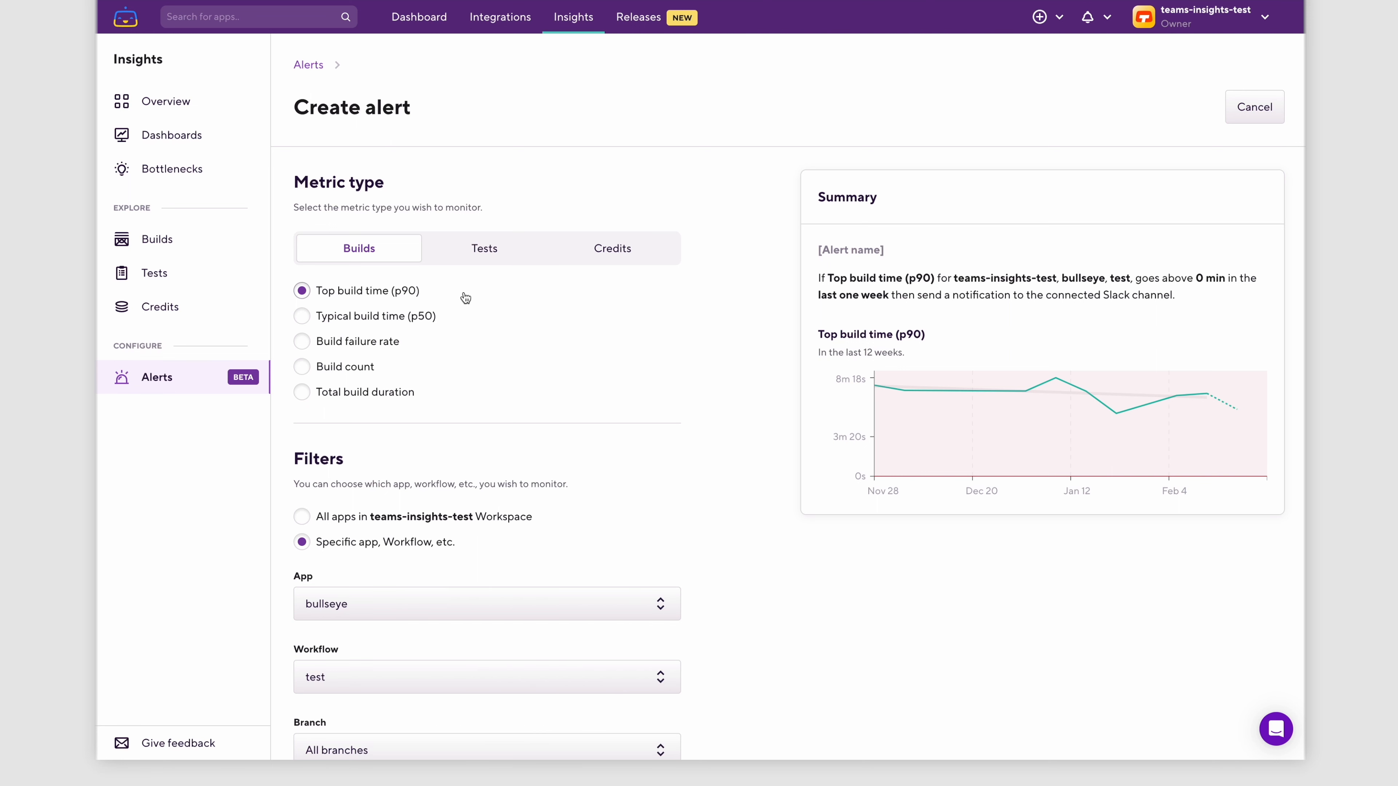
scroll(465, 297, down, 2)
scroll(465, 298, down, 3)
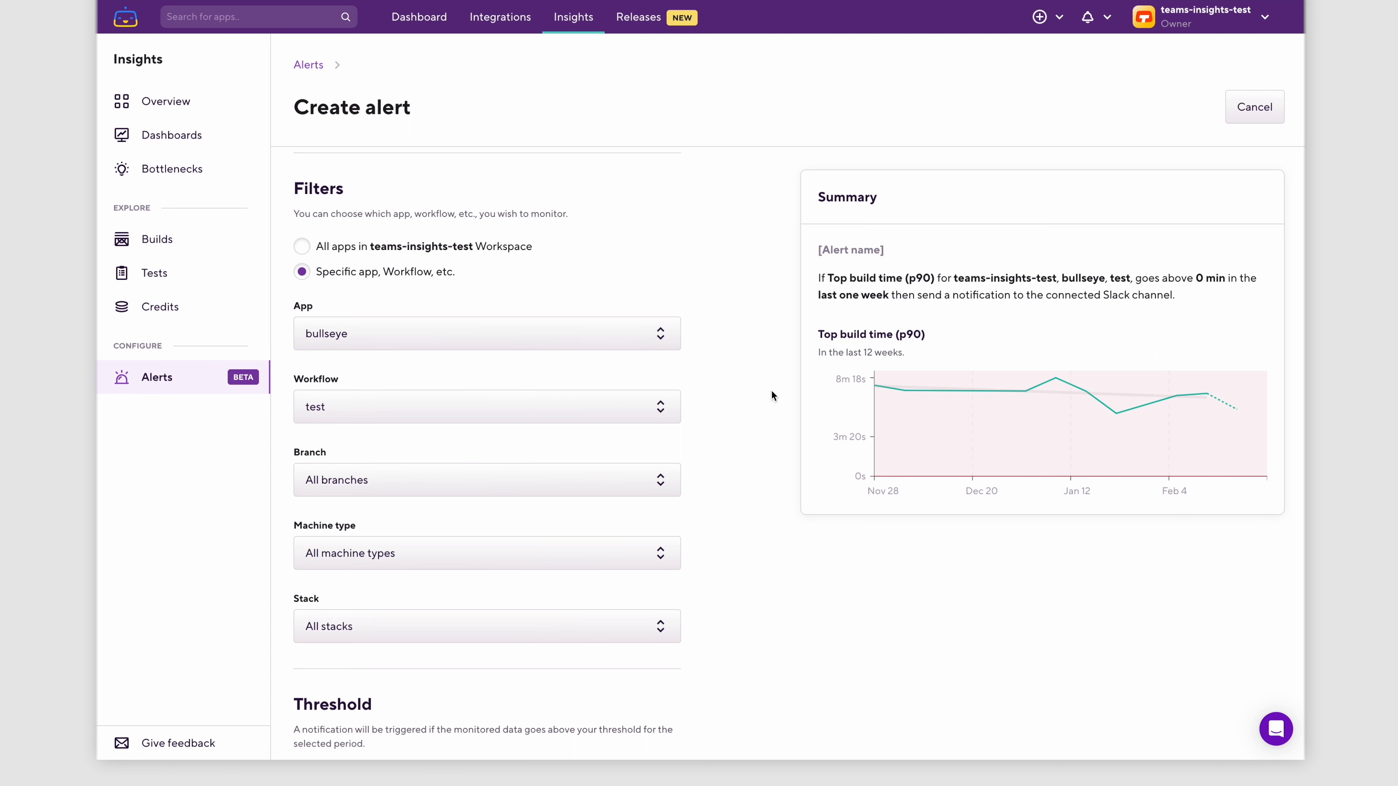
scroll(771, 395, down, 8)
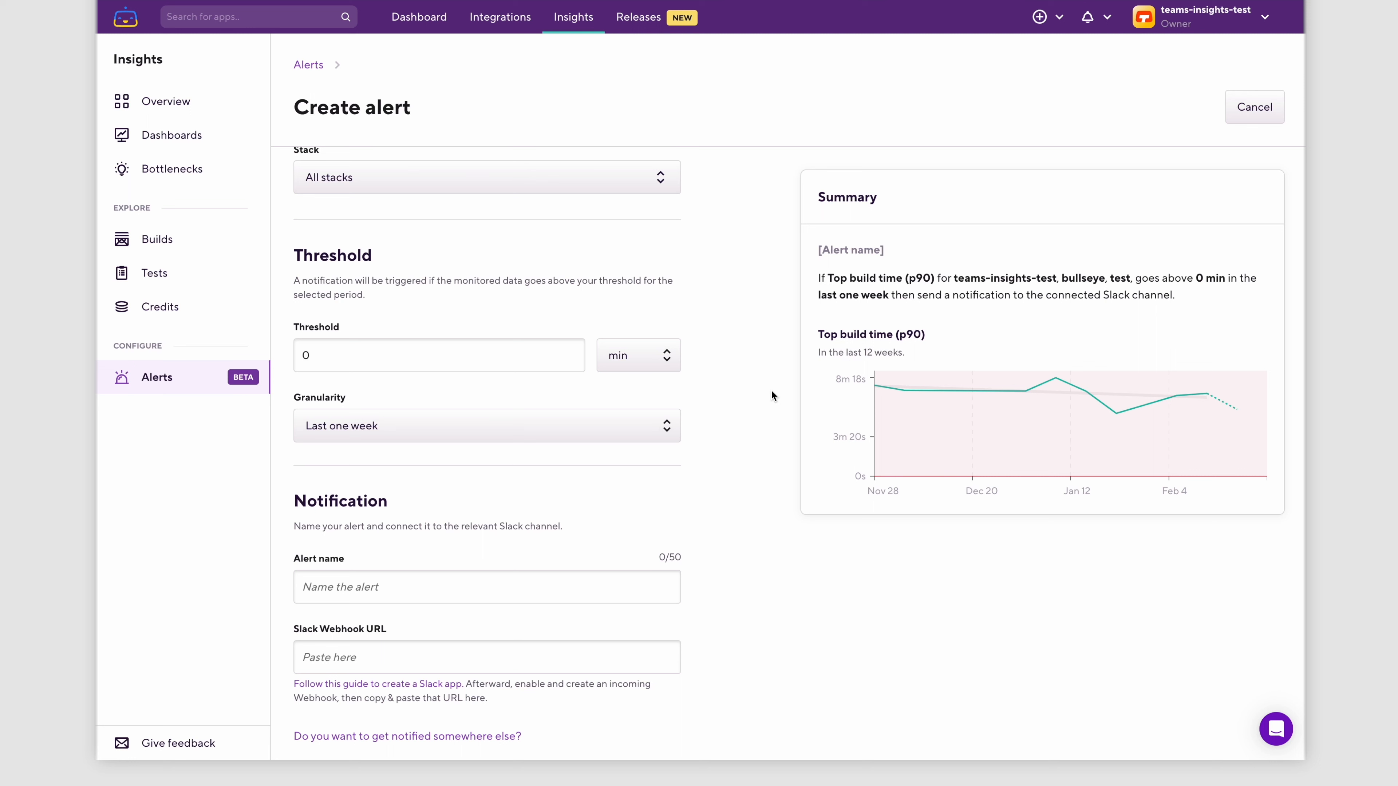
click(507, 355)
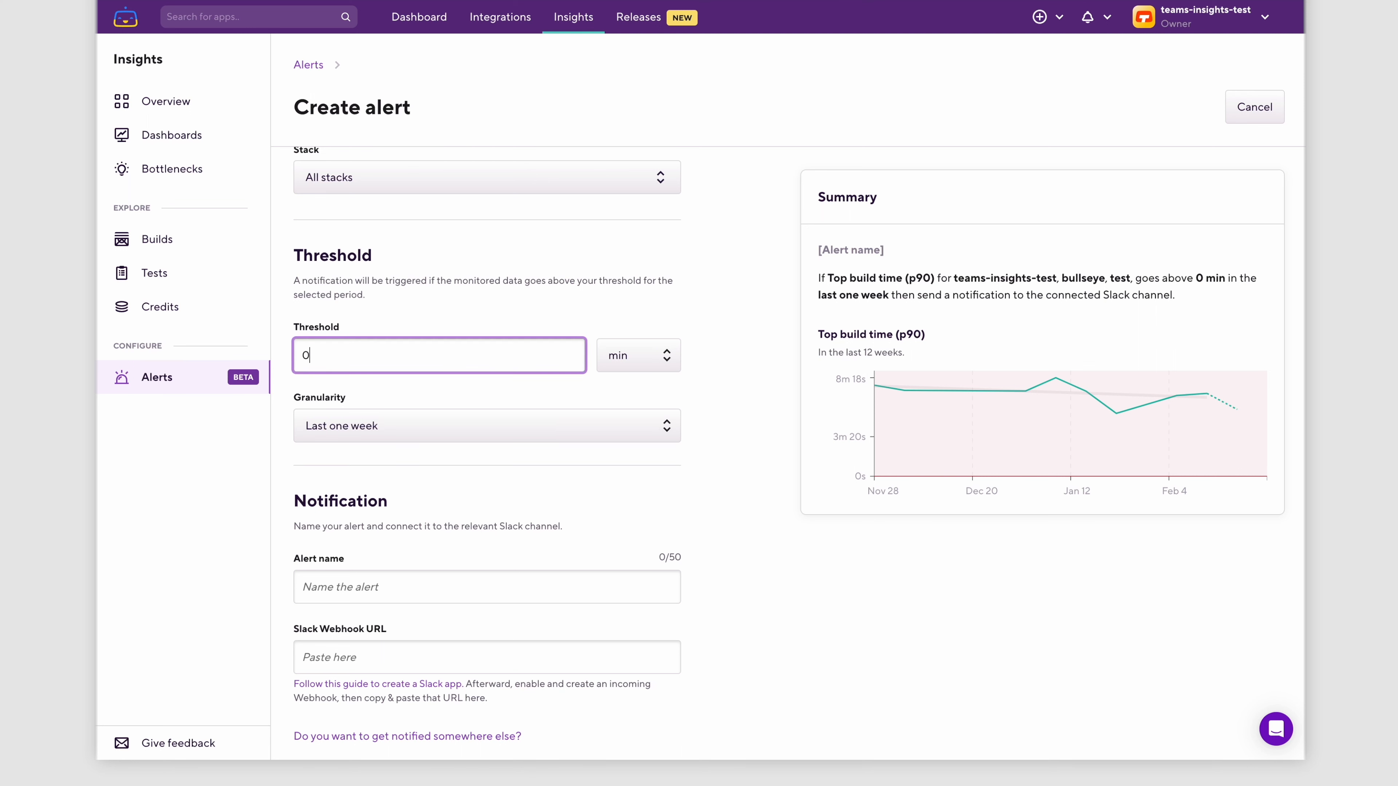
key(BackSpace)
text(8)
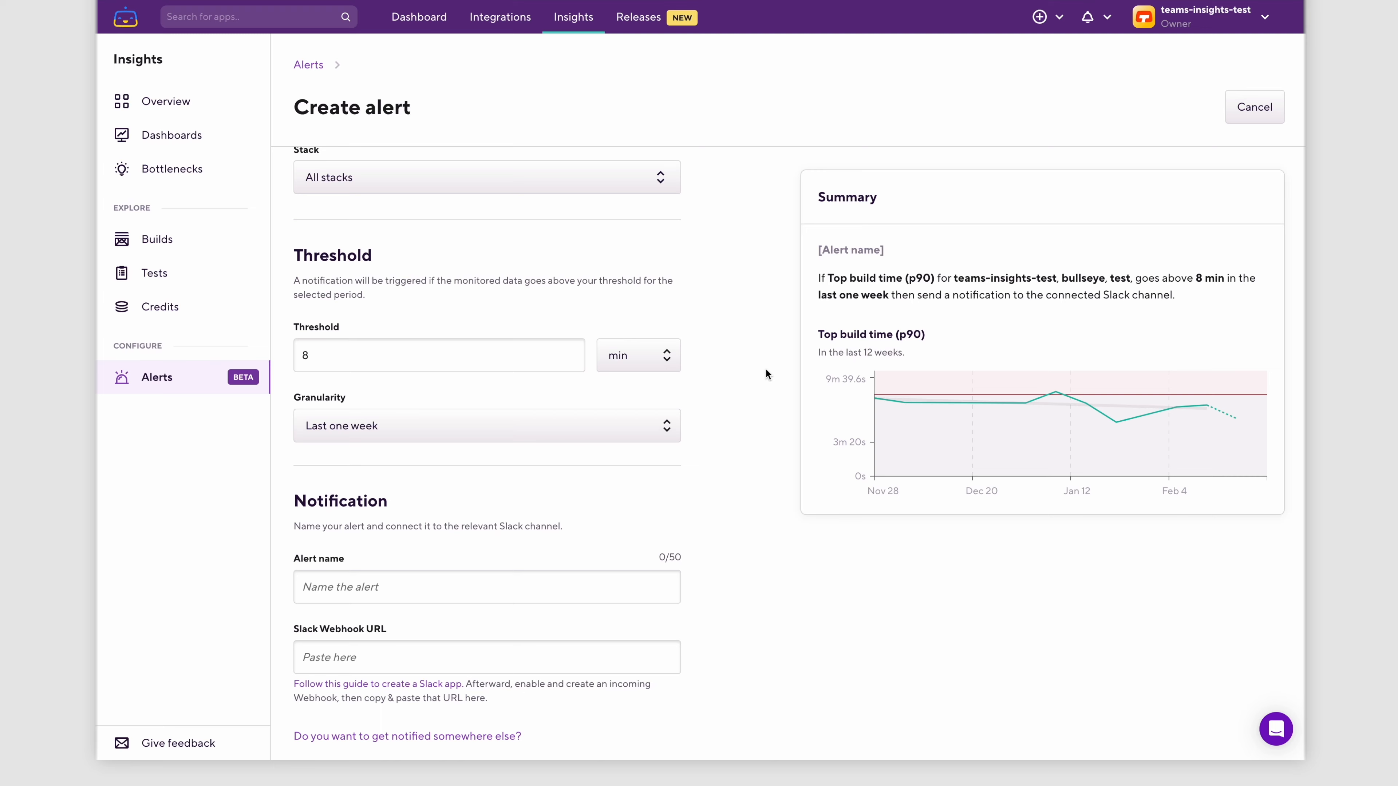
- Name the alert "Insights walkthrough video test alert"
scroll(765, 368, down, 3)
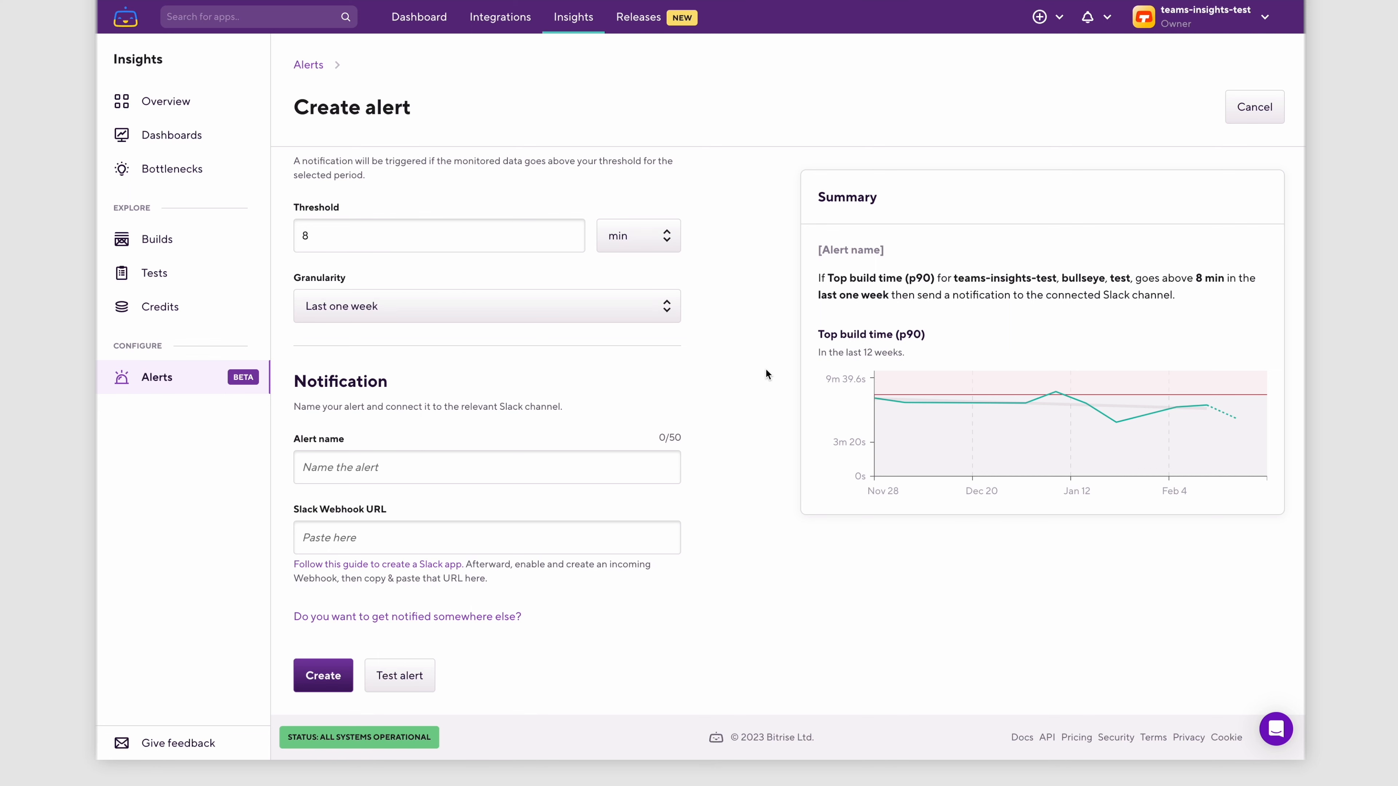
click(613, 467)
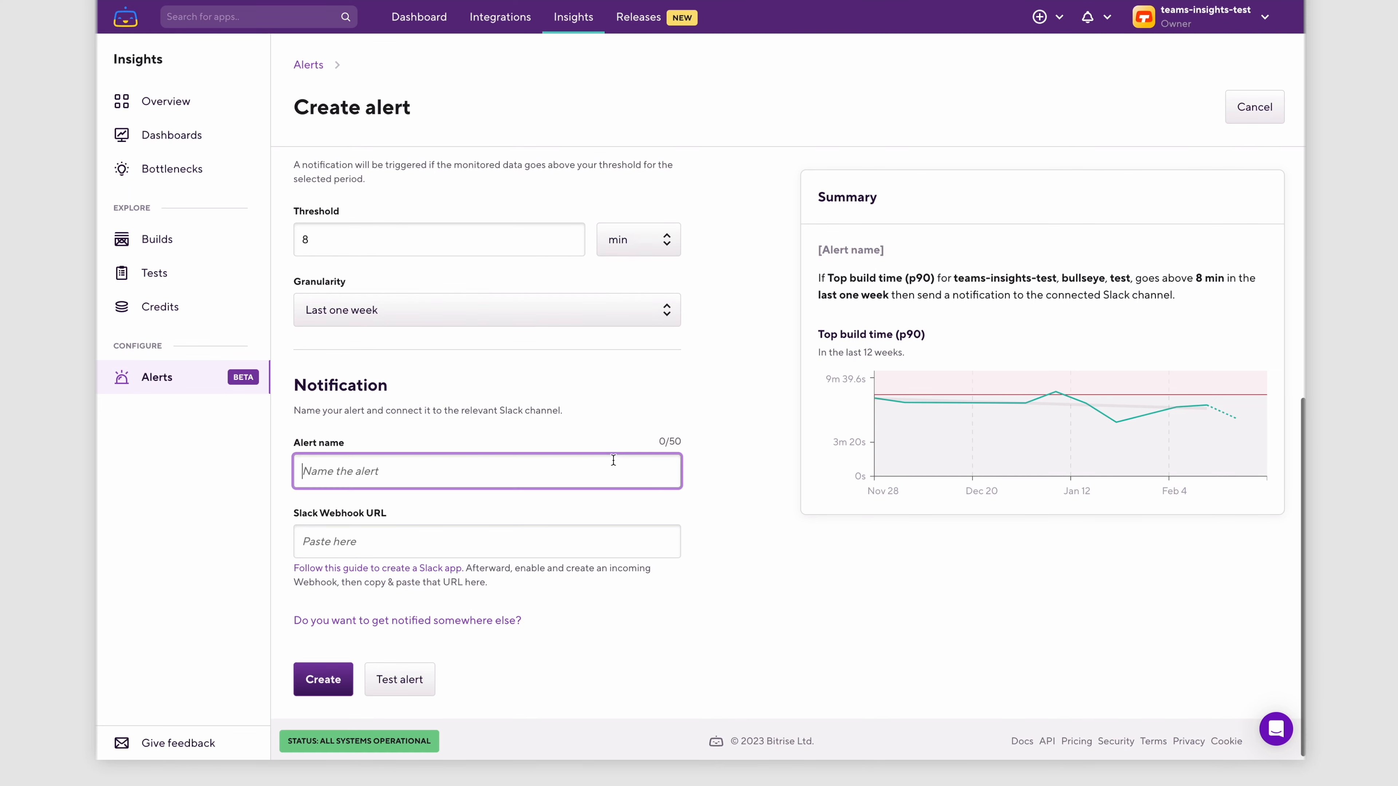
text(insight)
click(519, 586)
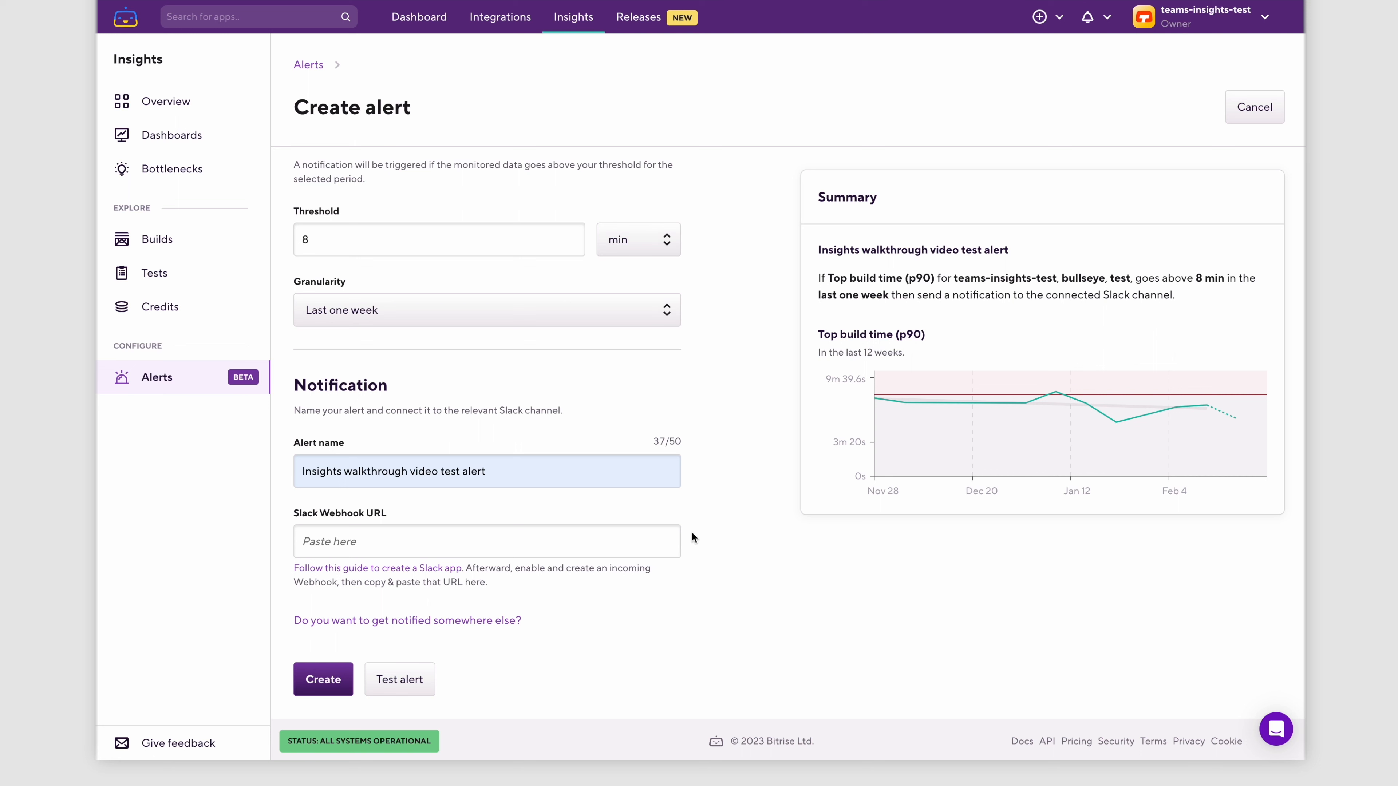
- Follow the Slack app guide and create an app from scratch named "Insights Test Incoming Webhook" in the Bitrise Internal workspace
click(453, 568)
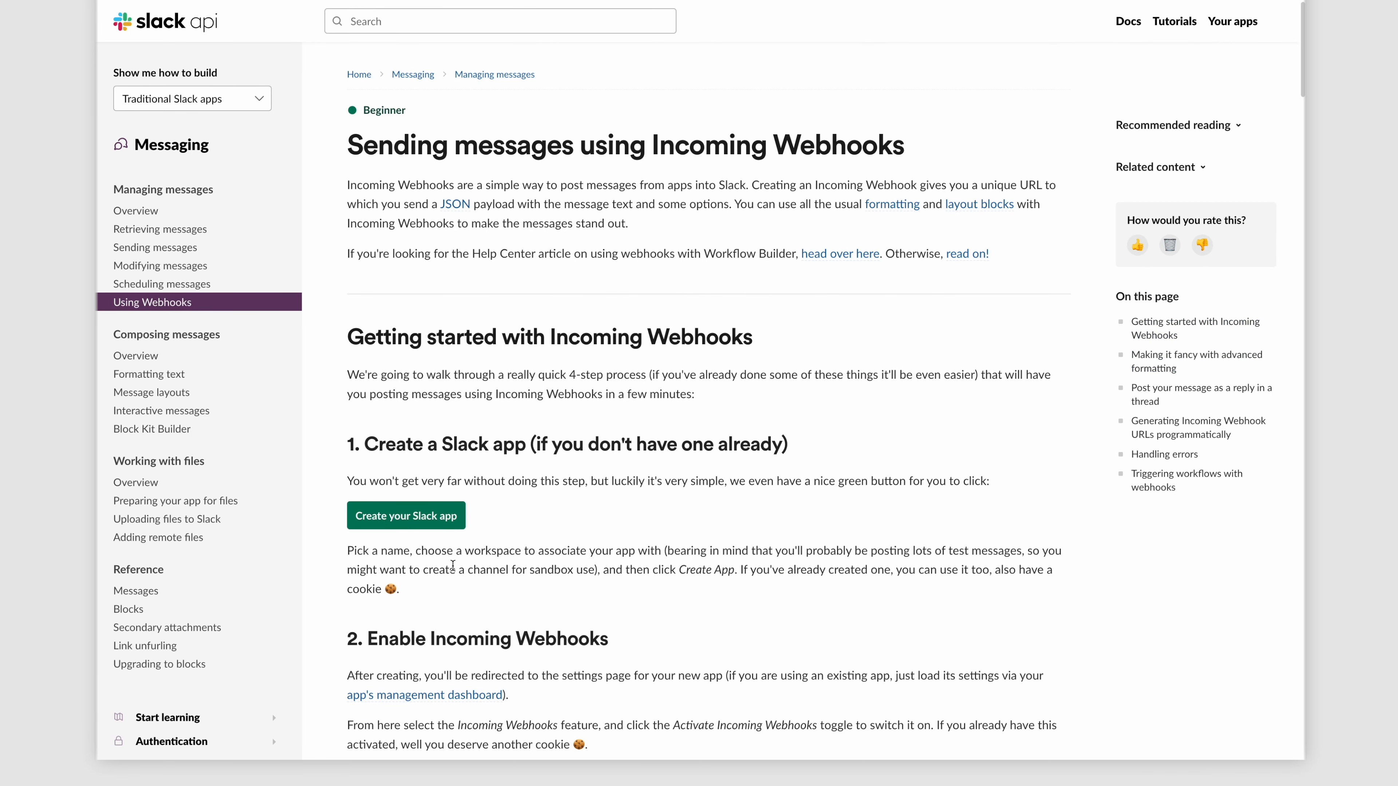
click(434, 518)
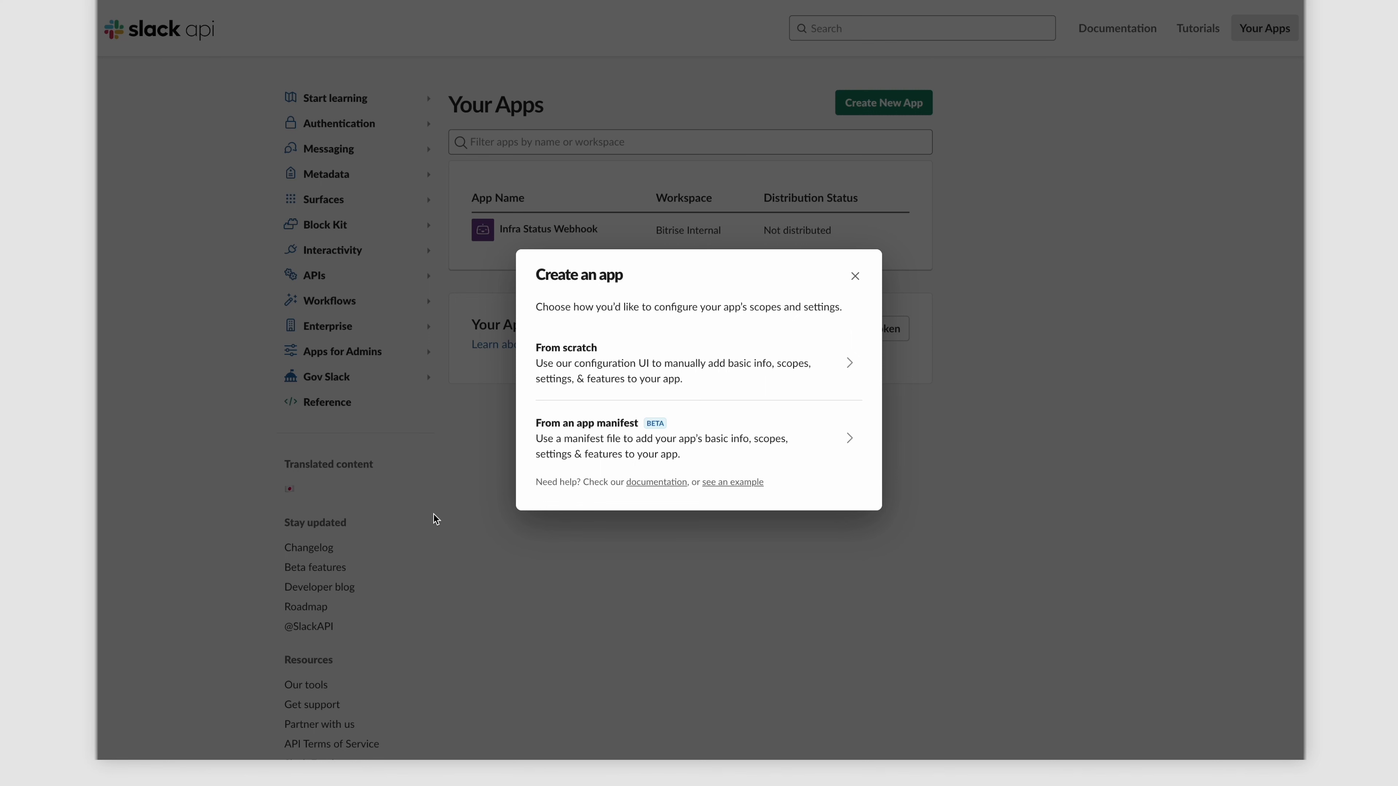
click(674, 363)
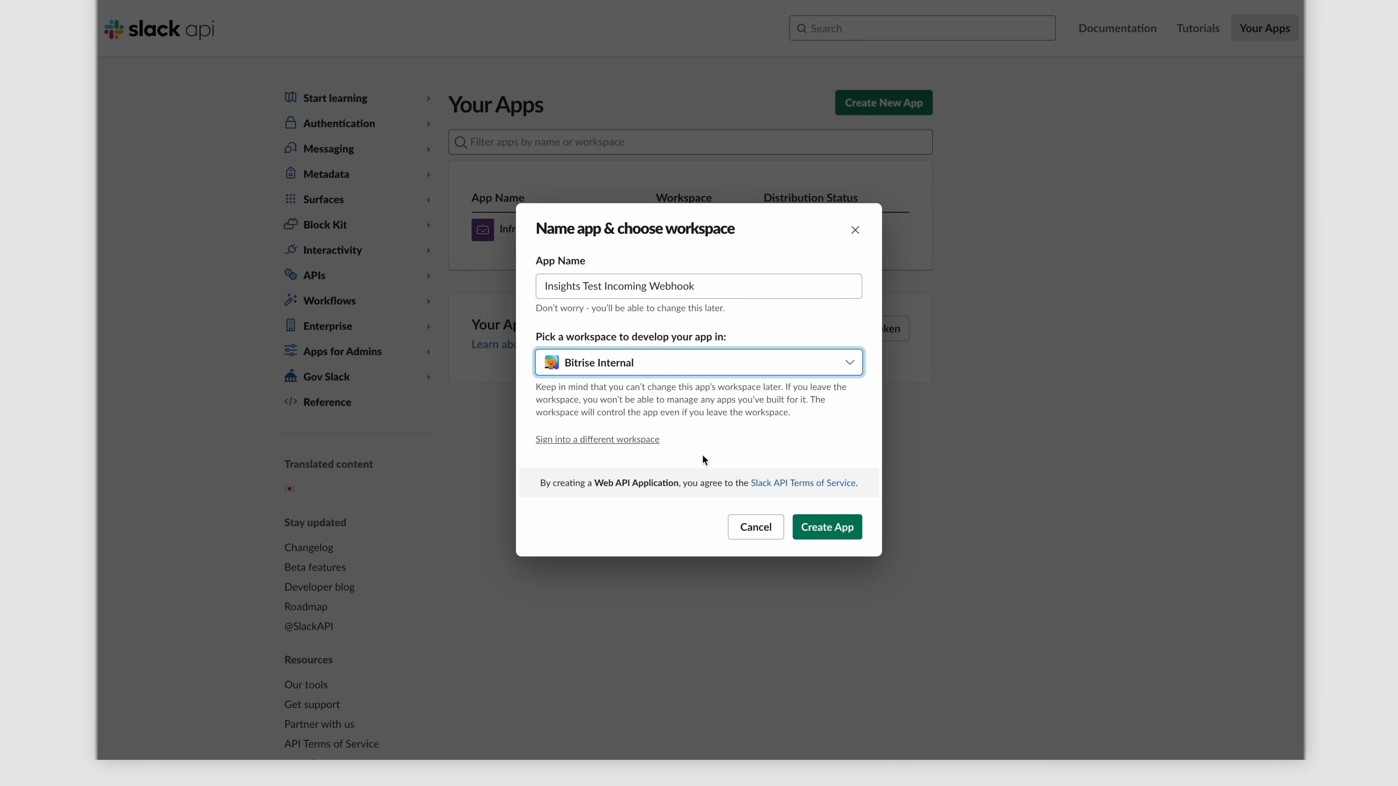
click(822, 526)
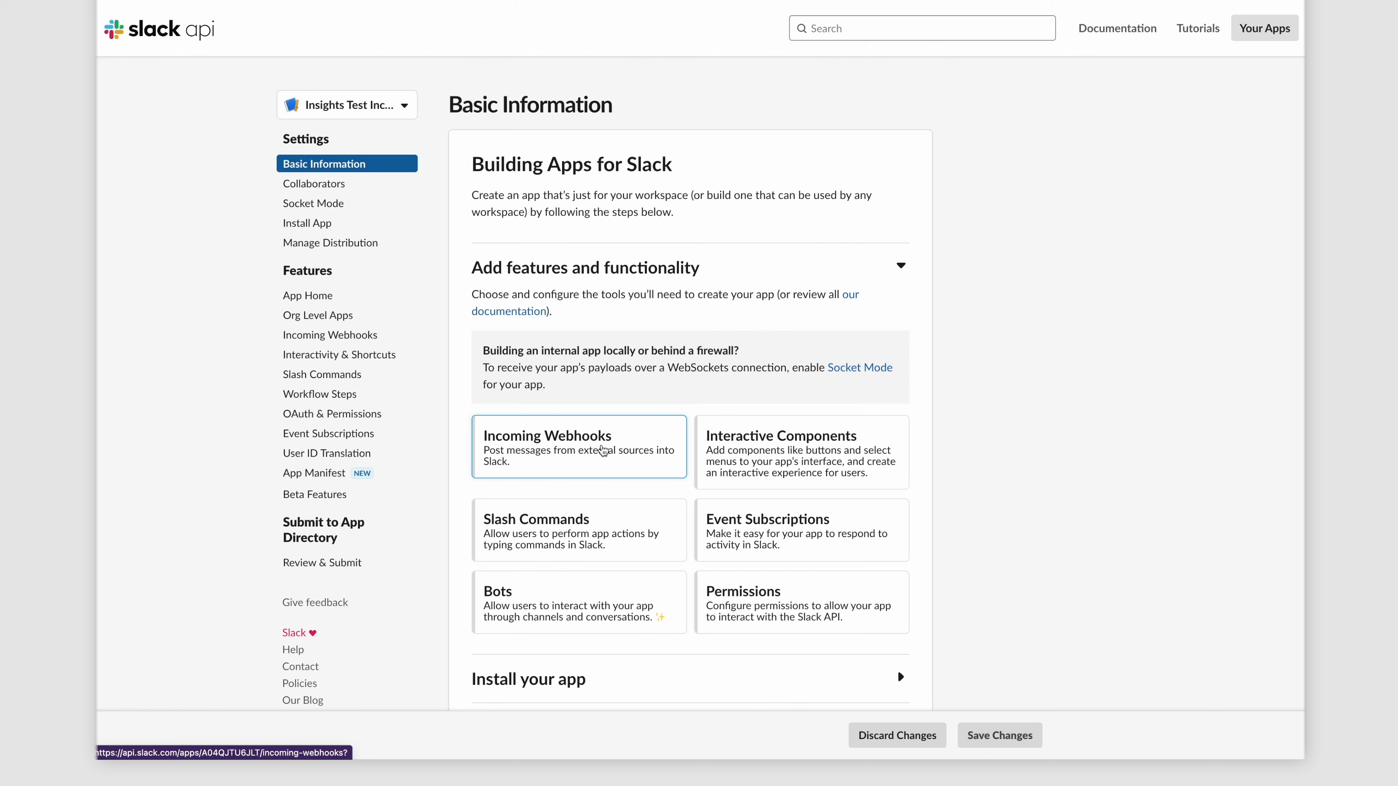
- Activate incoming webhooks for the Slack app and authorize a new webhook that posts to the insights-alerting-test channel
click(604, 451)
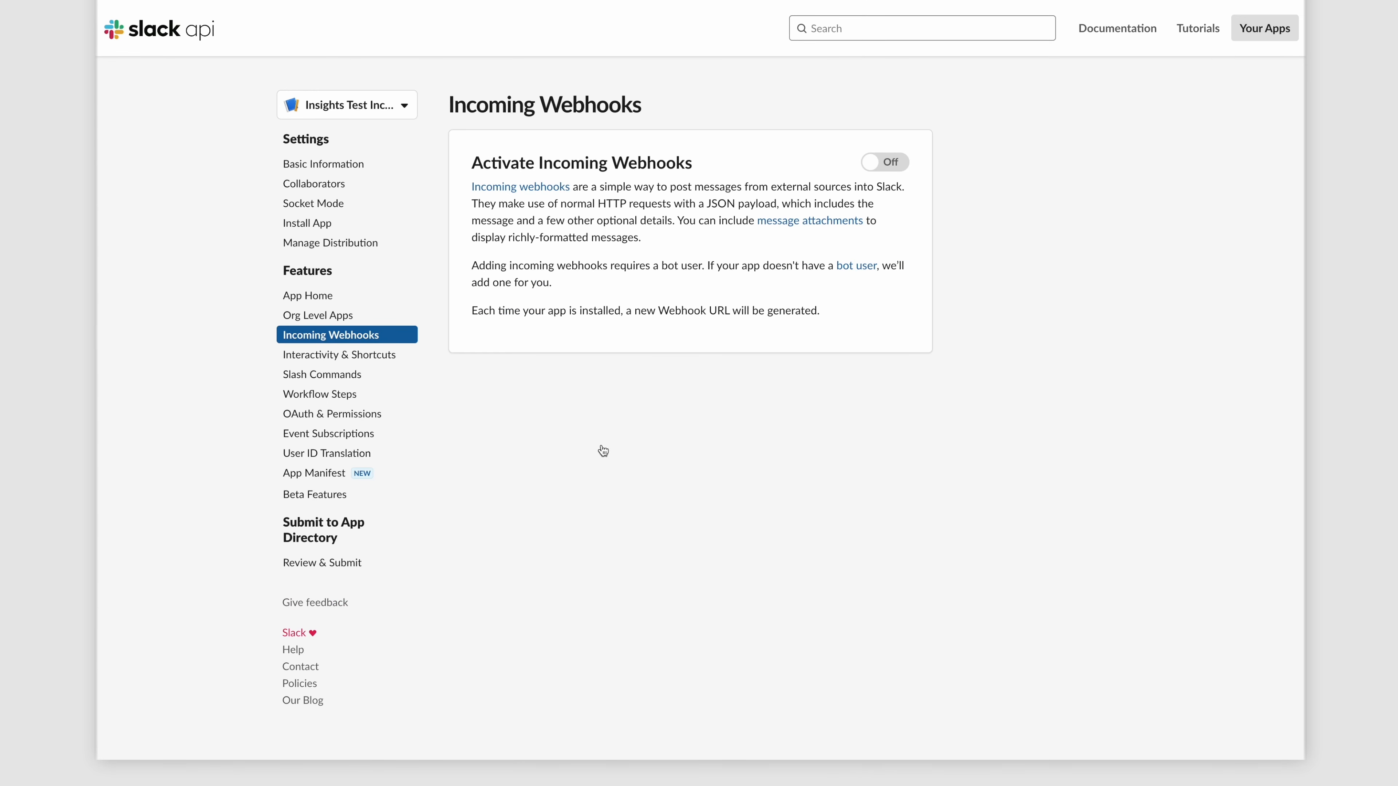
click(885, 162)
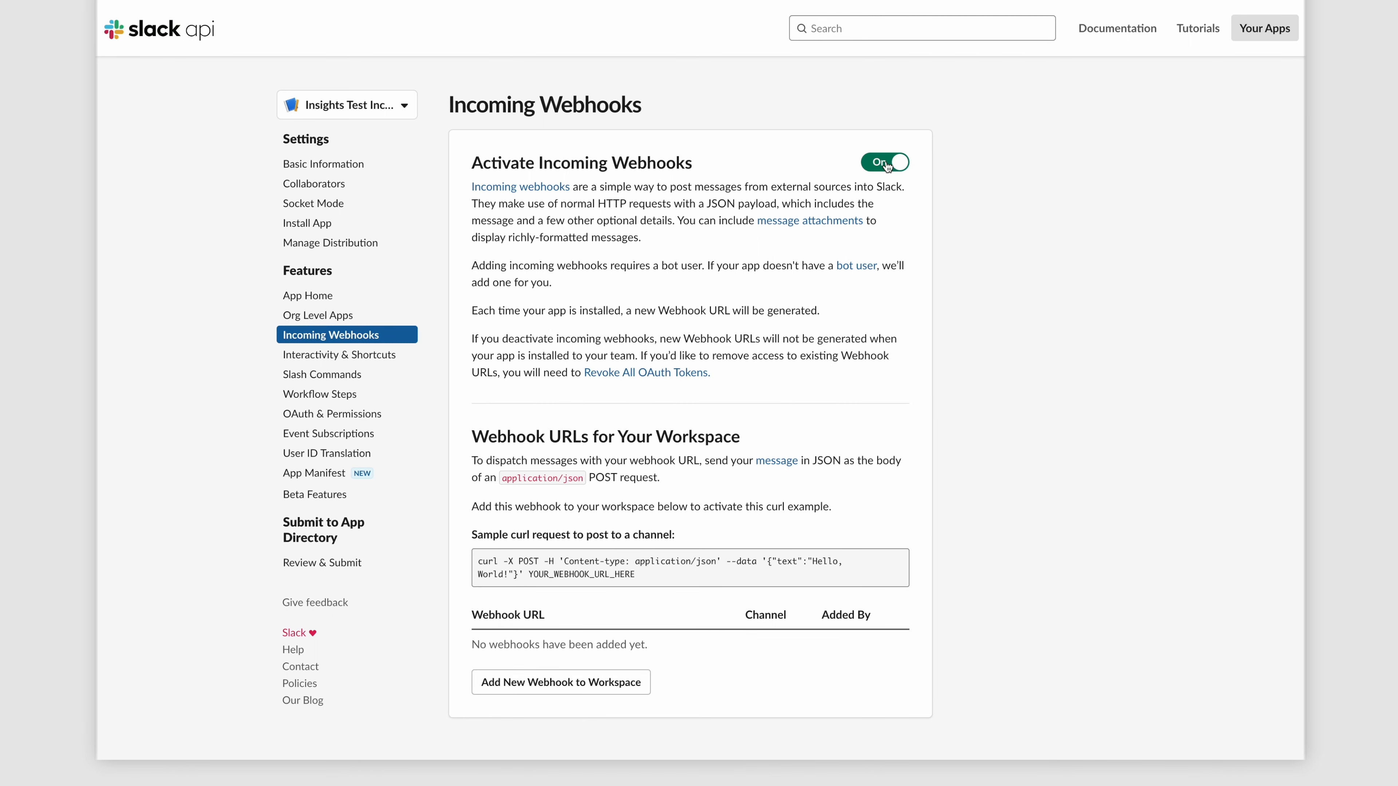
click(577, 682)
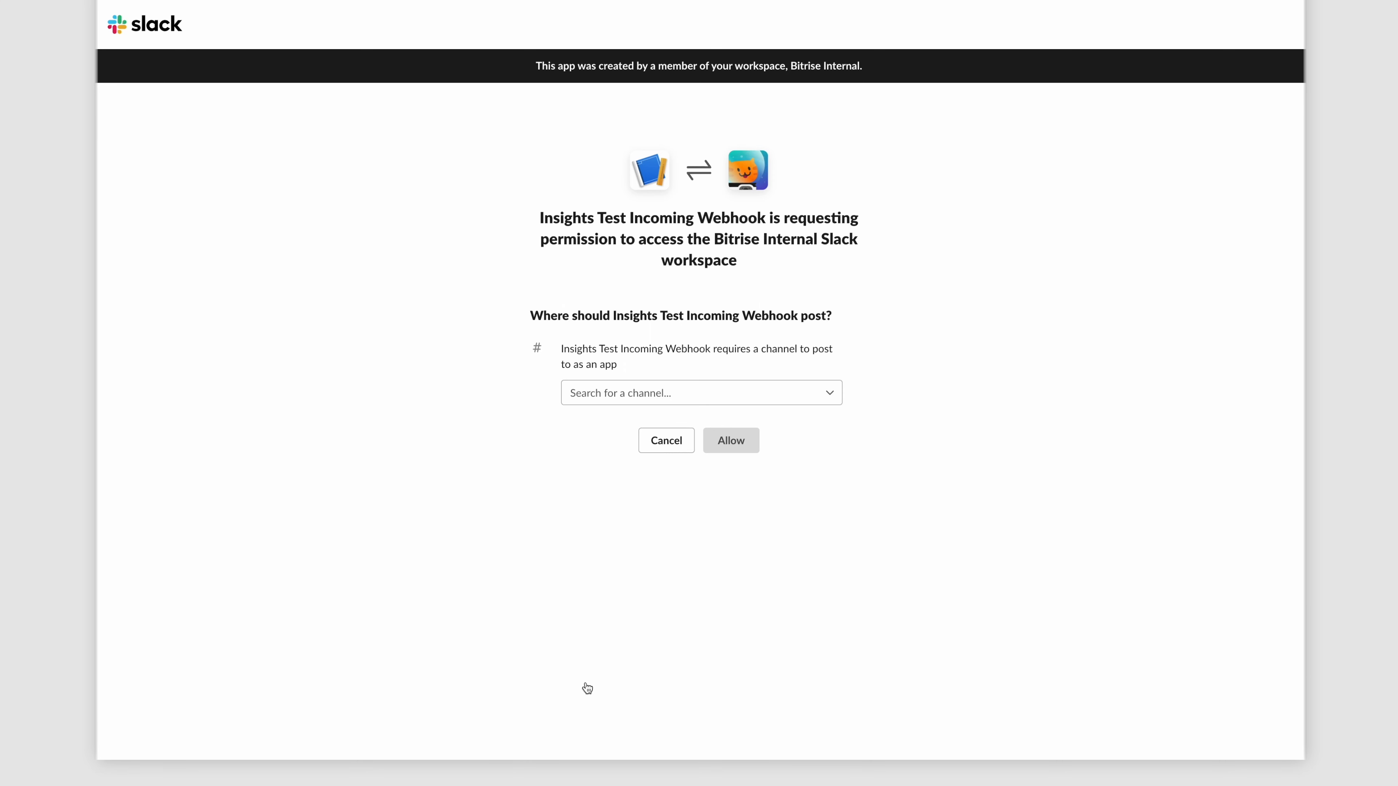
click(689, 393)
text(ins)
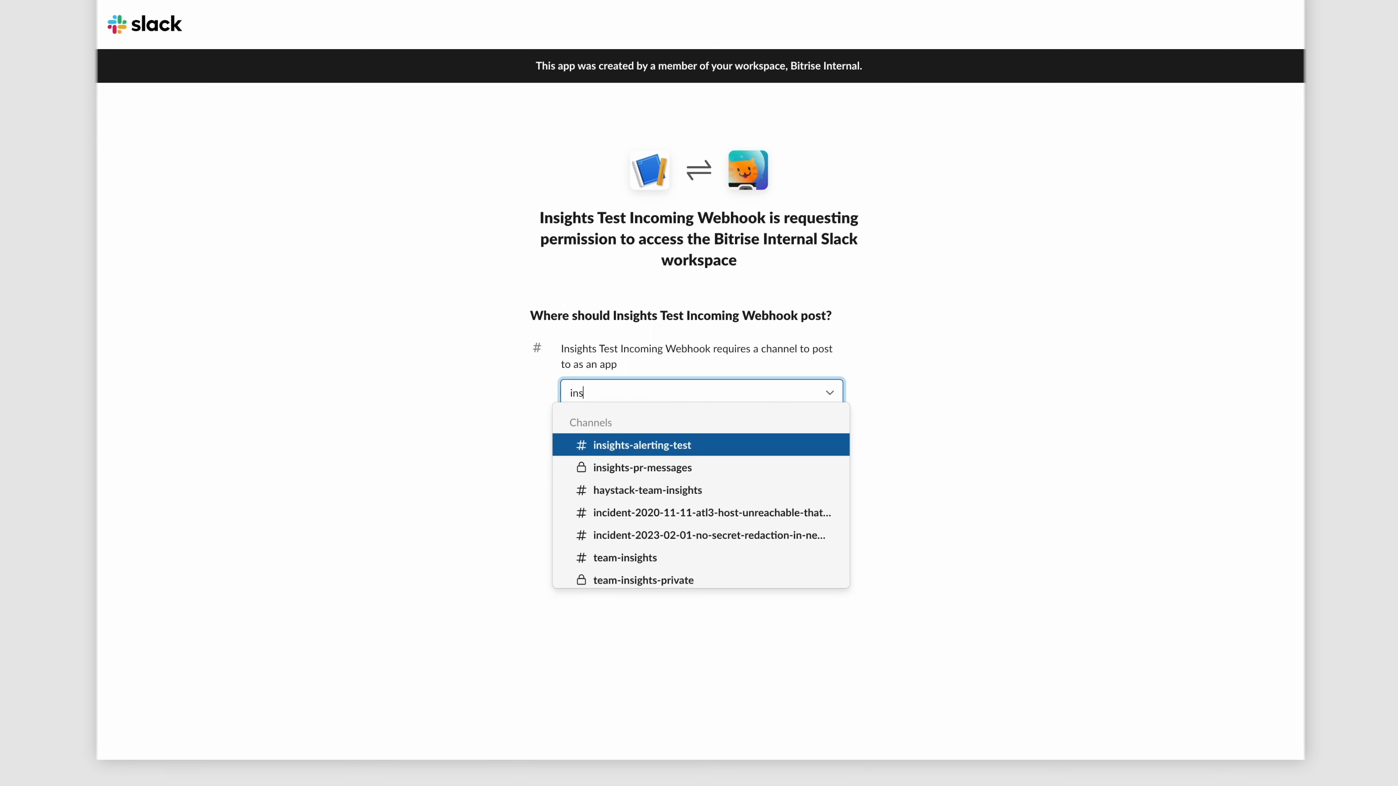
click(689, 444)
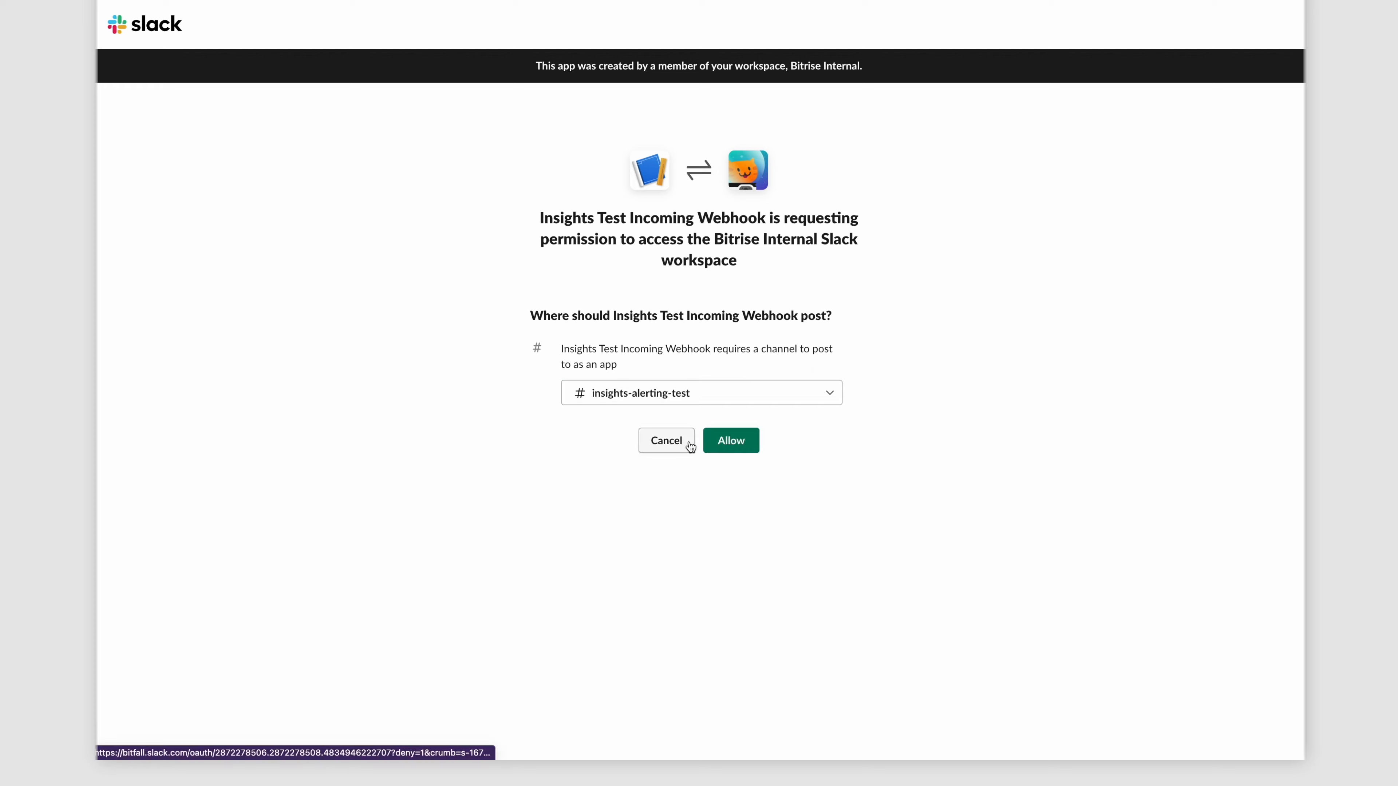
click(726, 440)
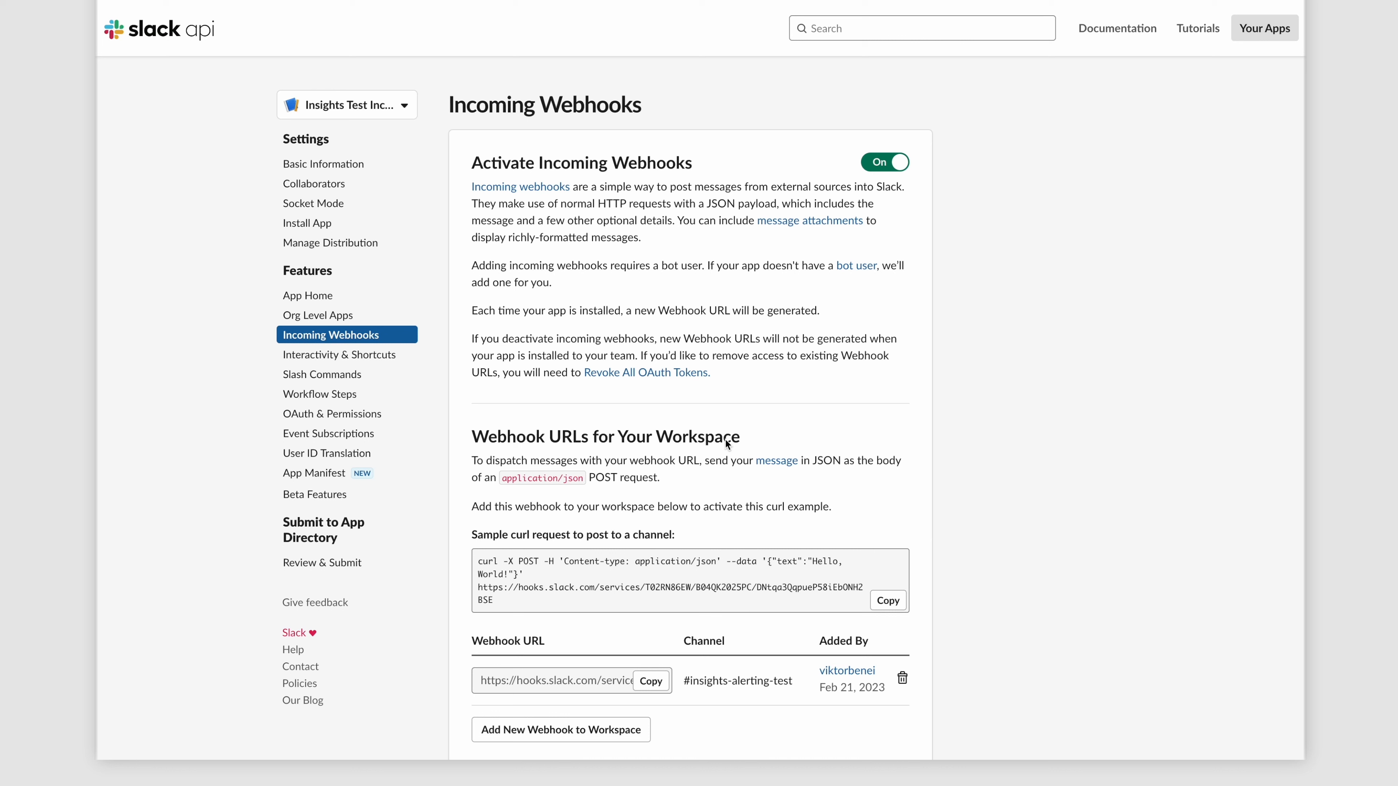
- Copy the new webhook URL into the Bitrise alert's Slack Webhook URL field and send a test alert
click(650, 681)
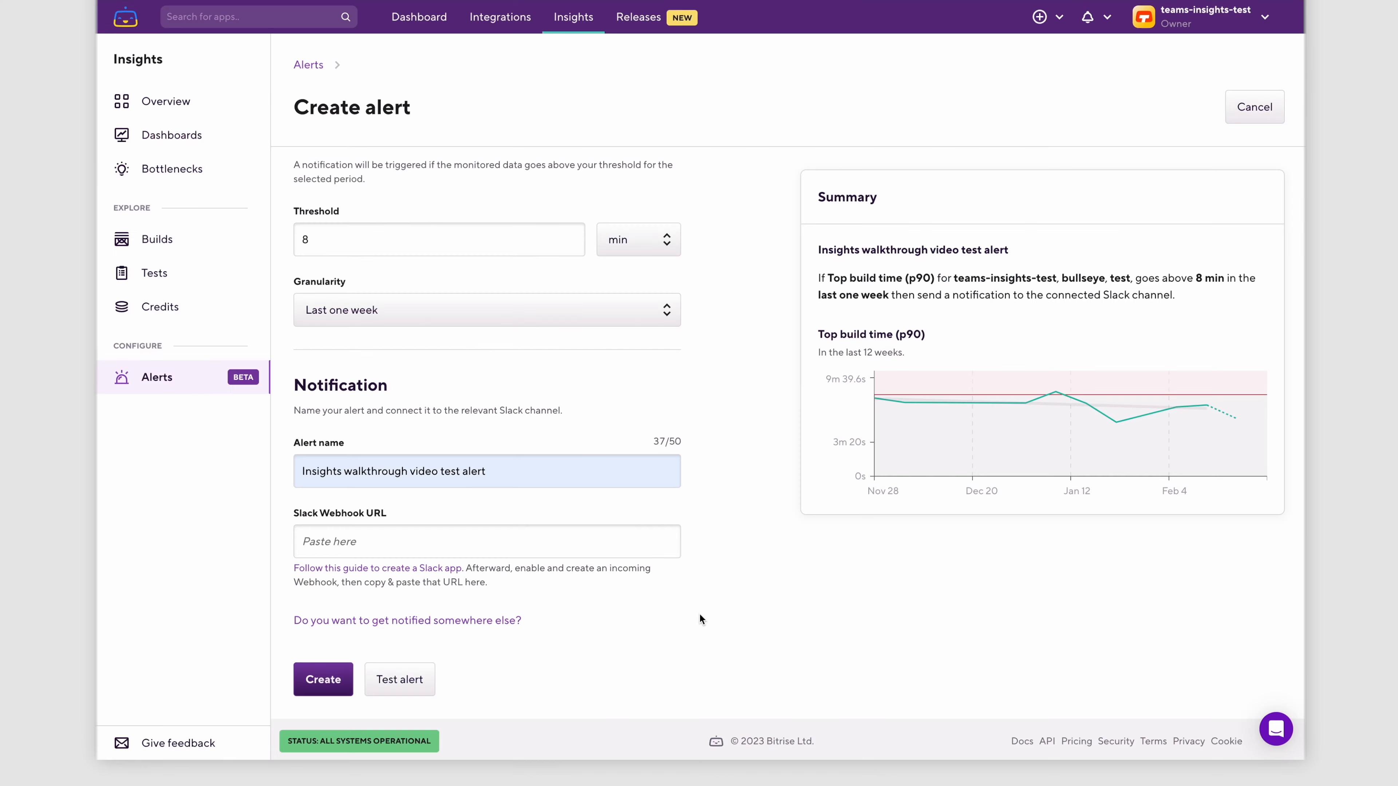
click(545, 543)
key(ctrl+v)
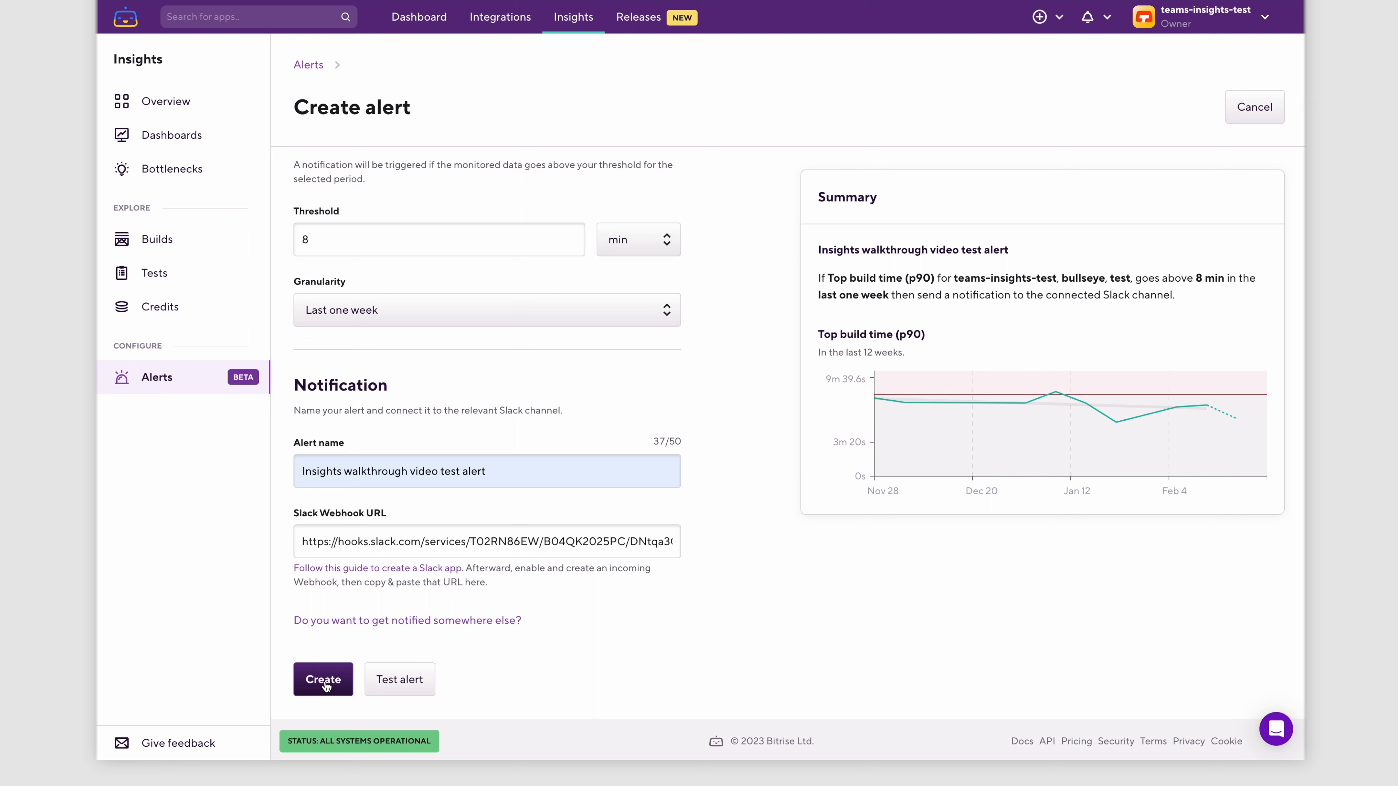
click(401, 679)
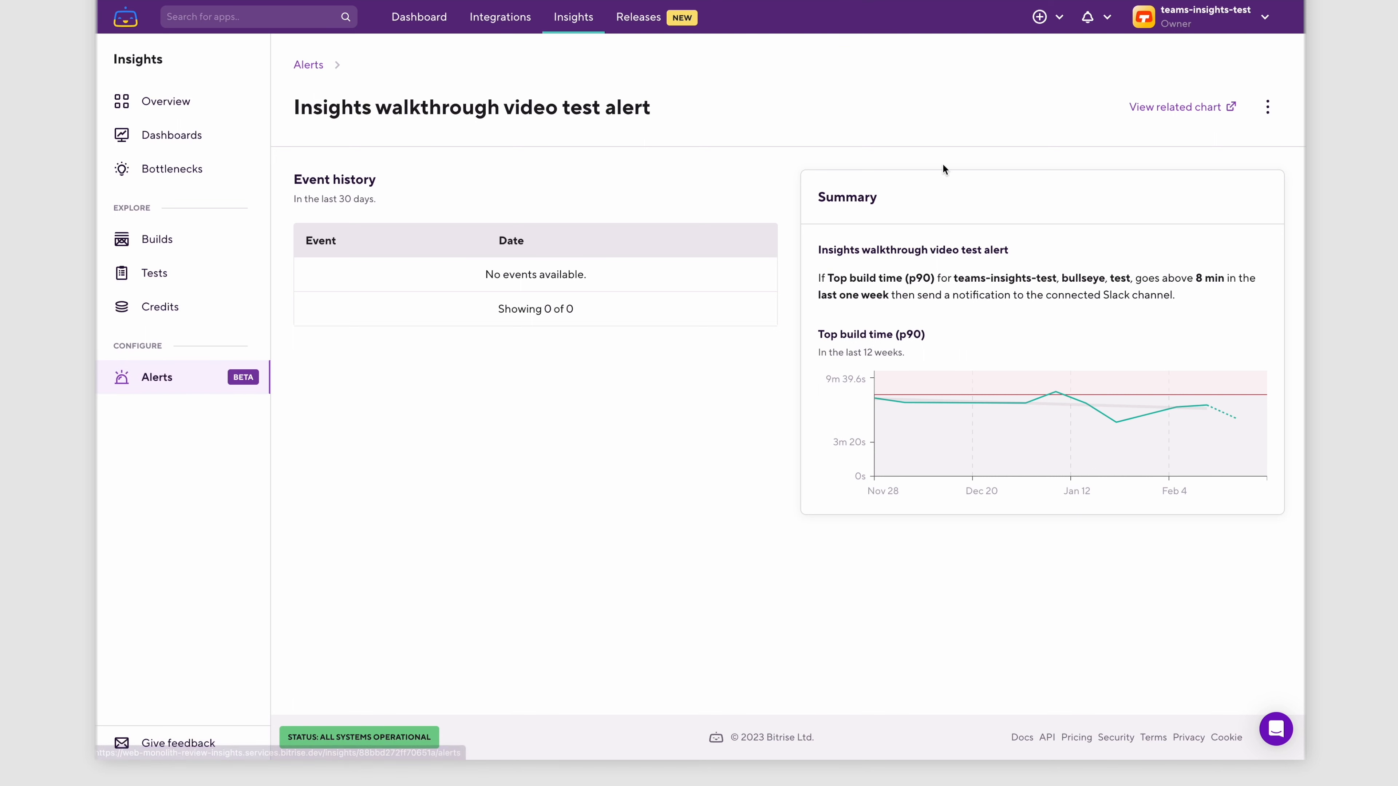
- Open the Feb 17, 2023 1:00 PM triggered event of the "Initial worker test fired from real backend" alert and inspect its build count peak
click(1267, 106)
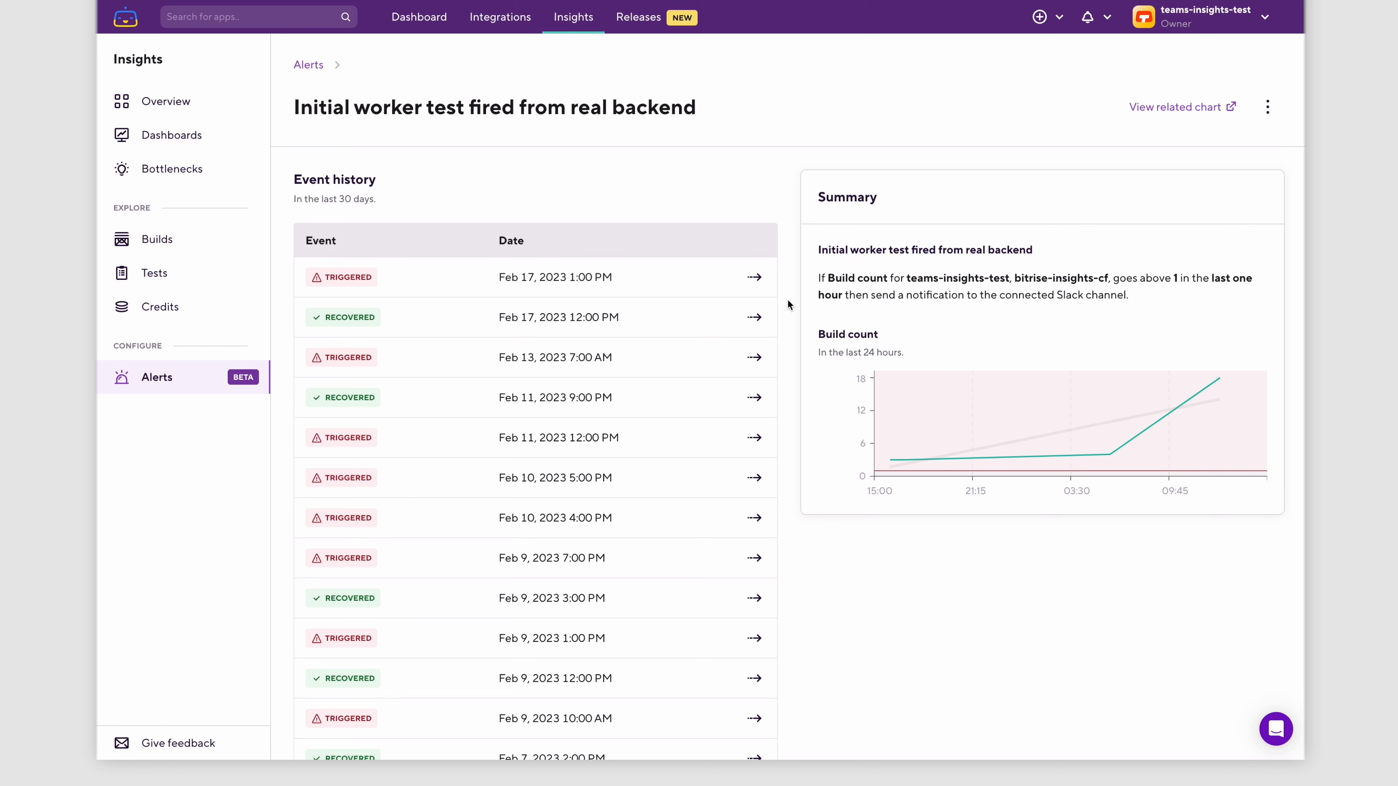
click(754, 277)
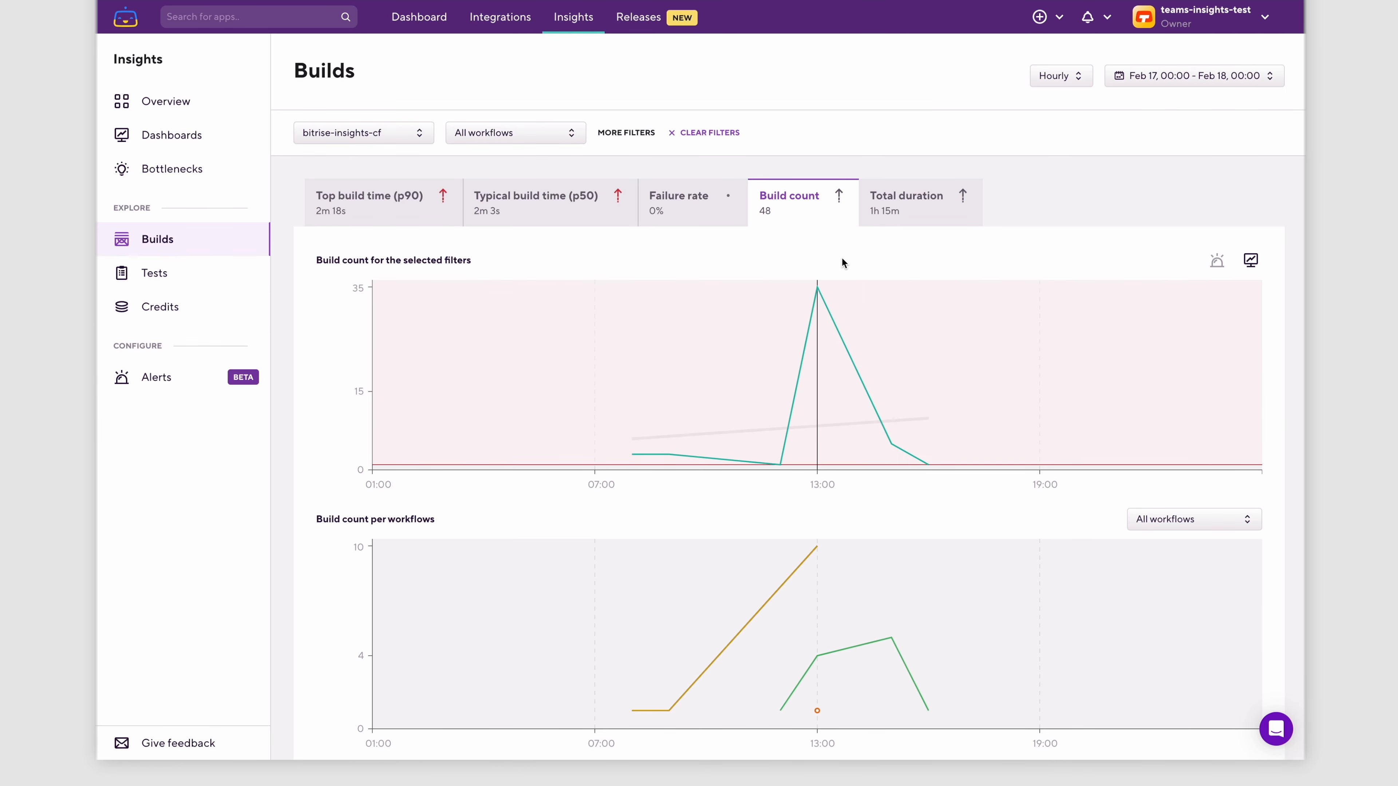
mouse_move(819, 297)
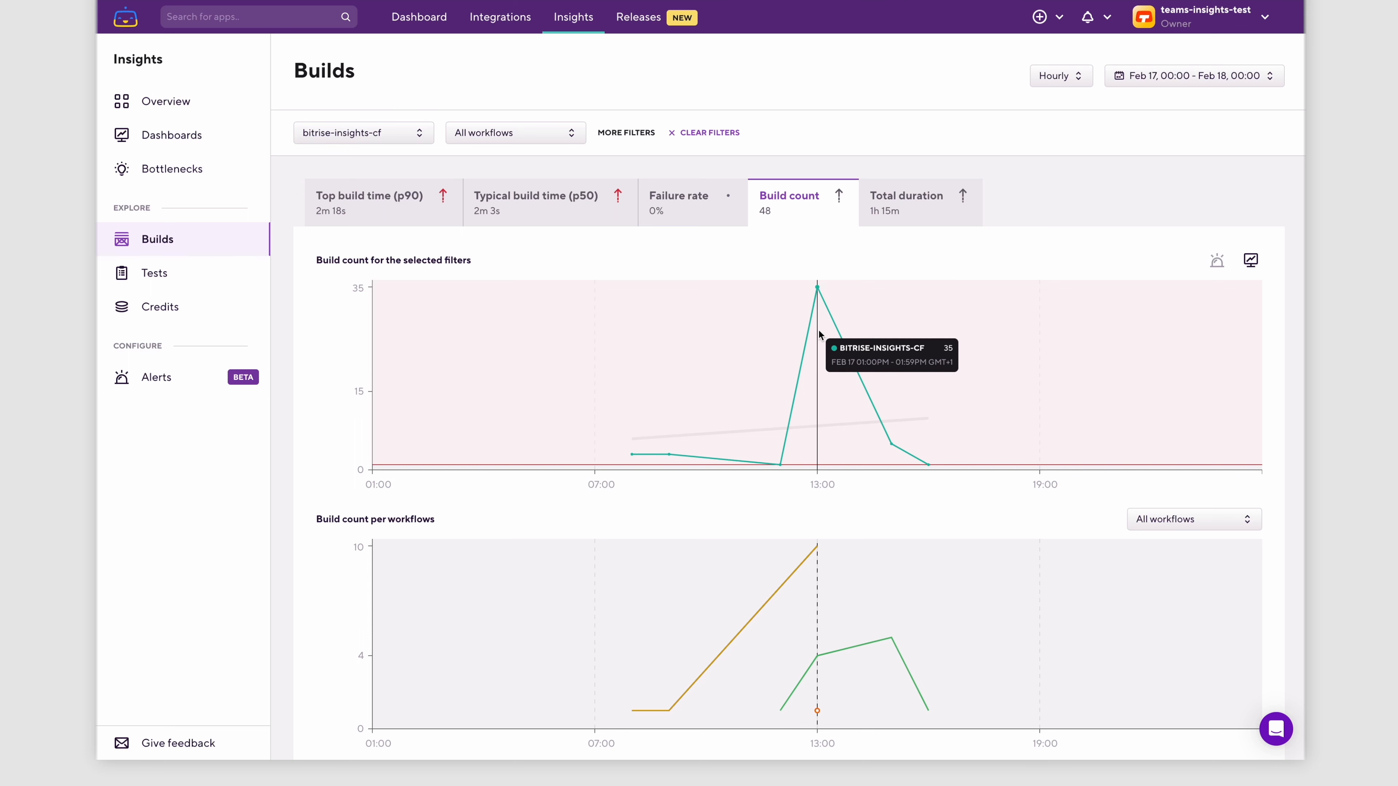